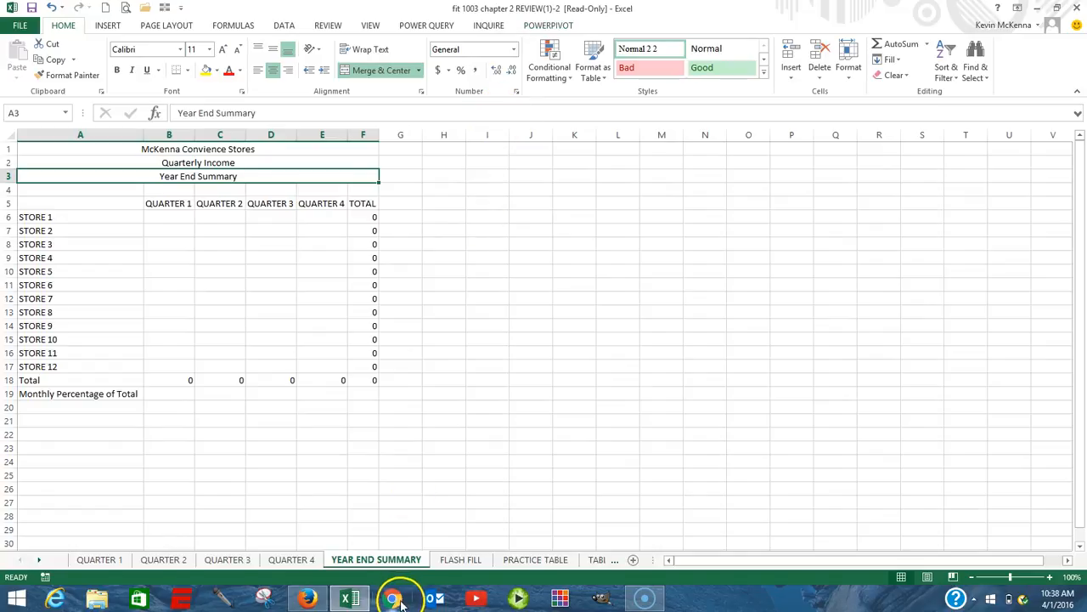
On the YEAR END SUMMARY sheet, link B6 to the QUARTER 1 sheet's Store 1 total in E6 and fill the formula down through B17.
left_click(357, 564)
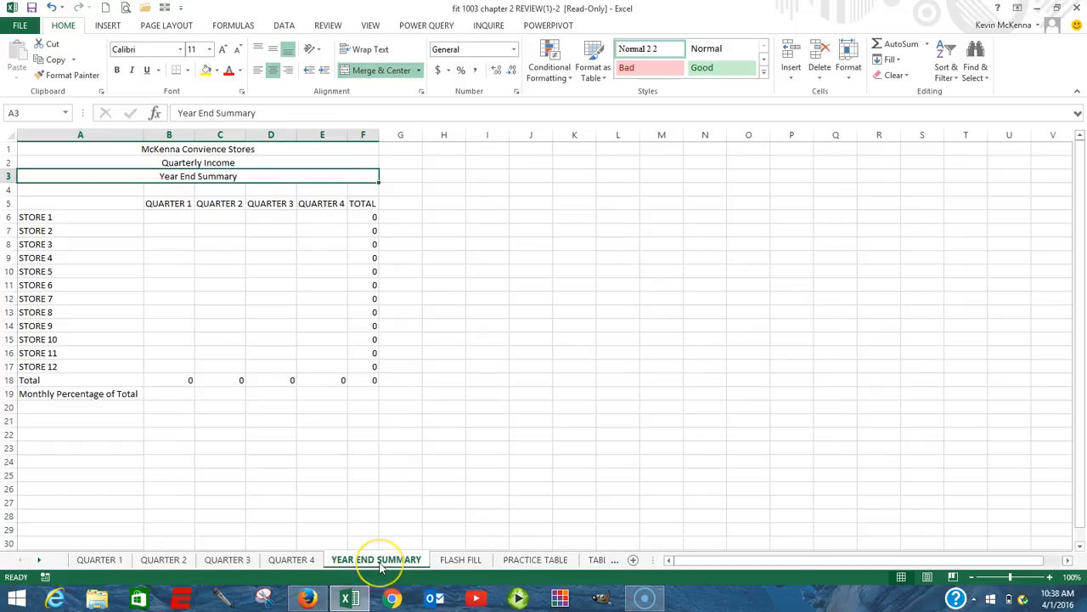
left_click(374, 561)
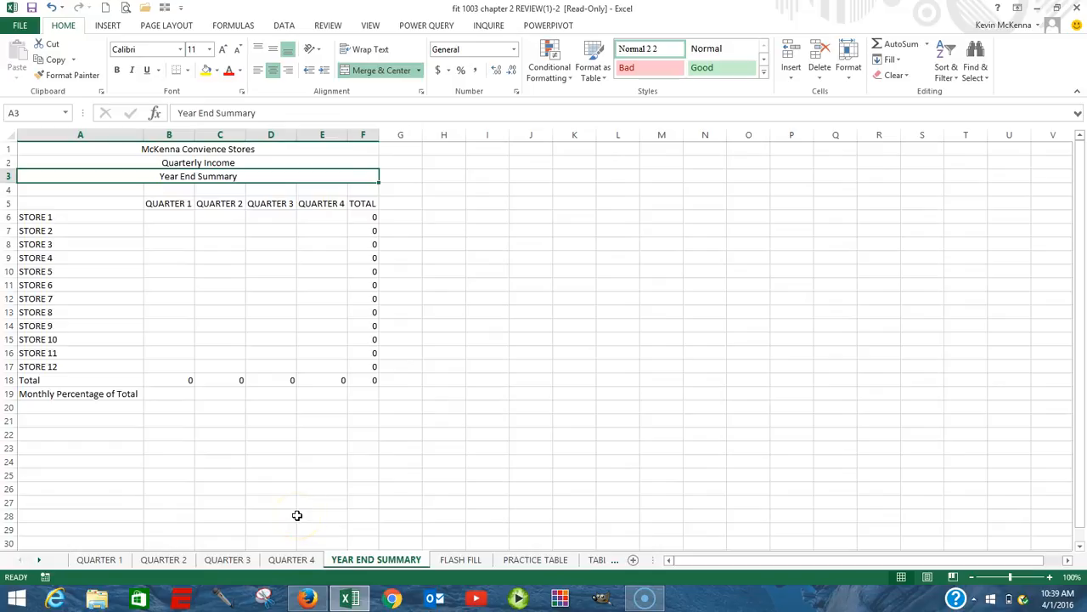
left_click(160, 218)
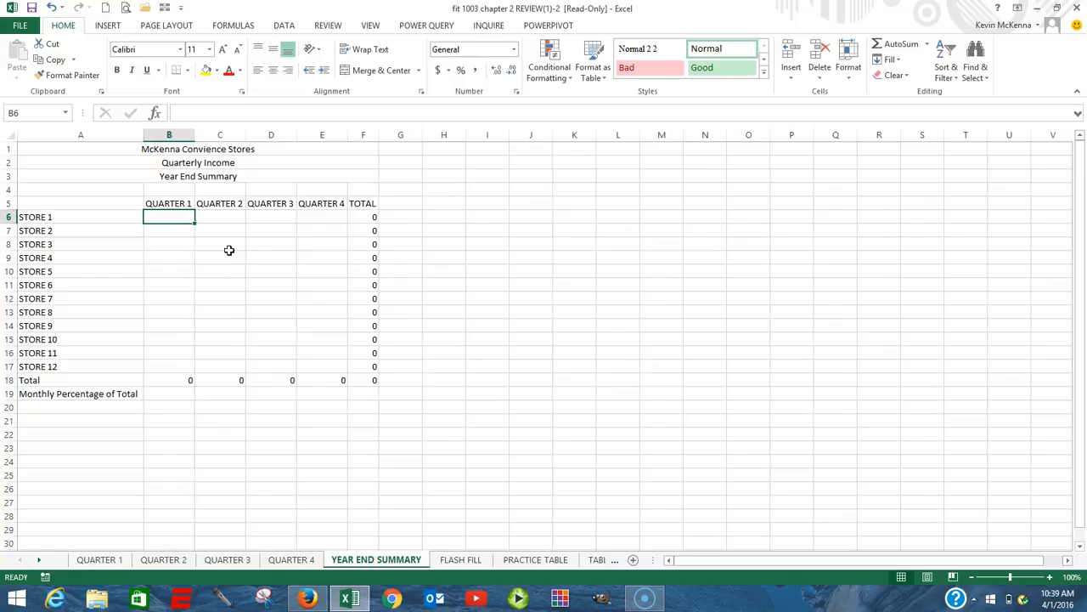
type("=")
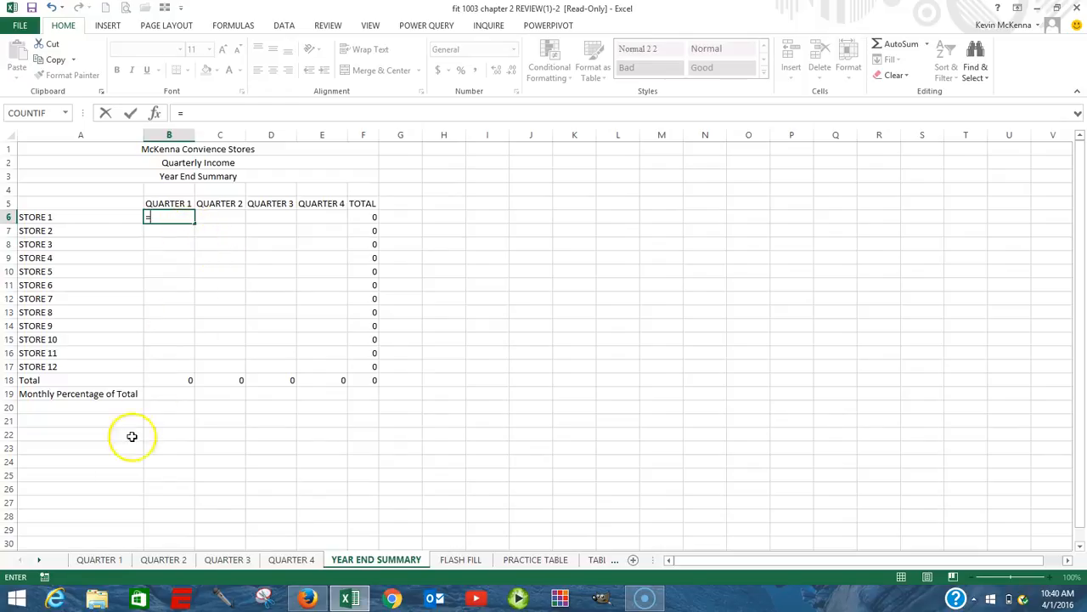
left_click(107, 559)
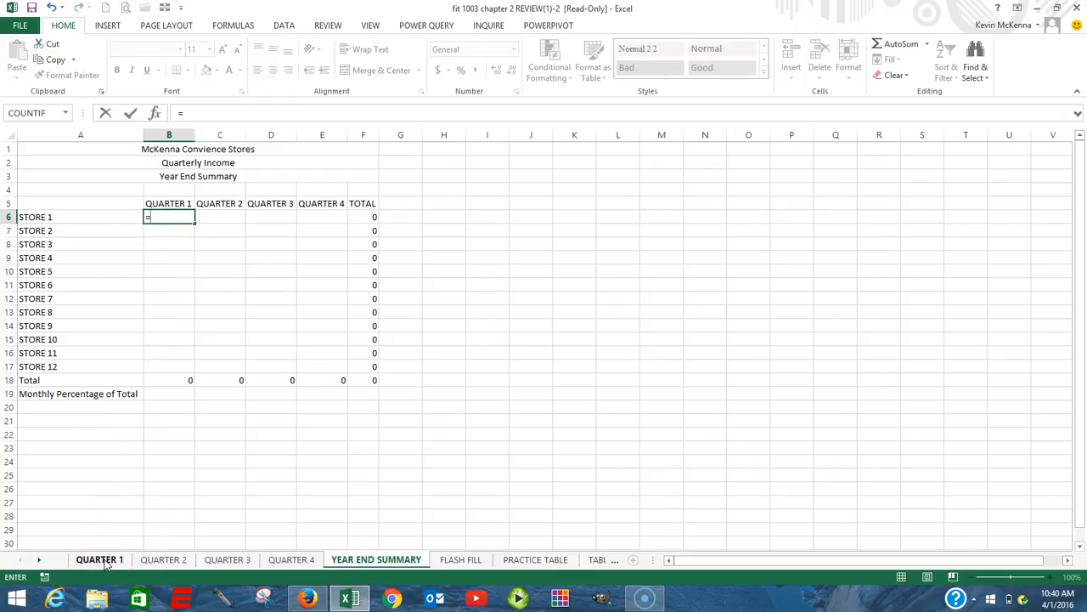
left_click(100, 560)
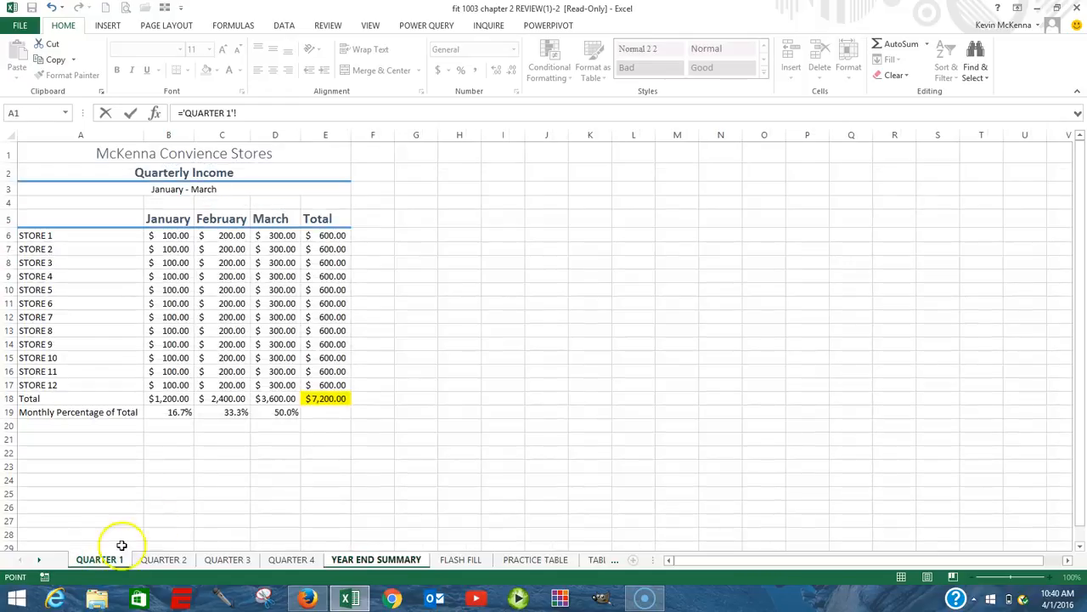
left_click(328, 236)
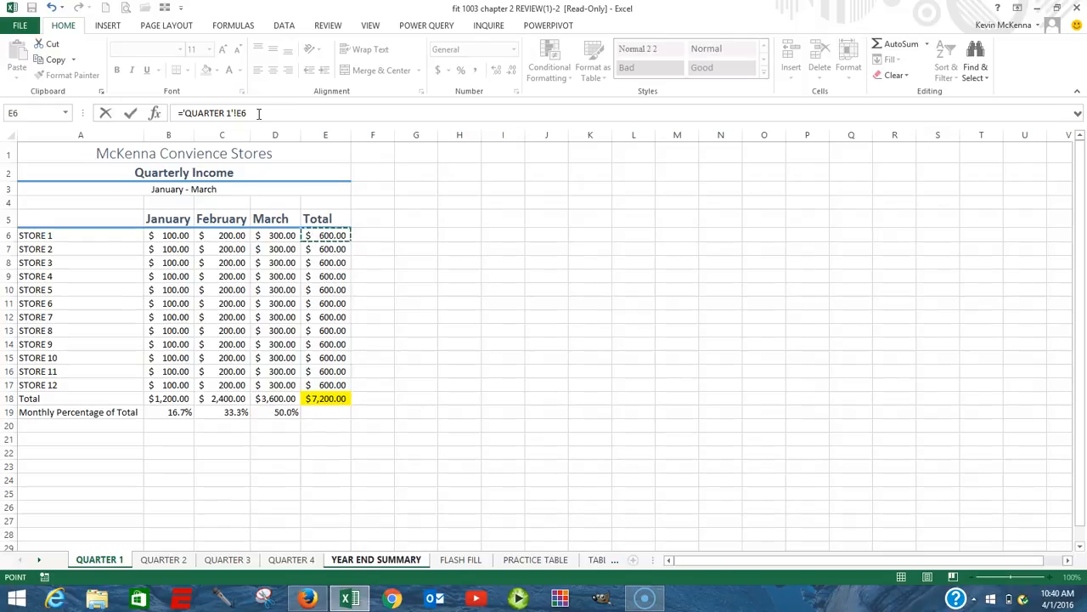
left_click(131, 119)
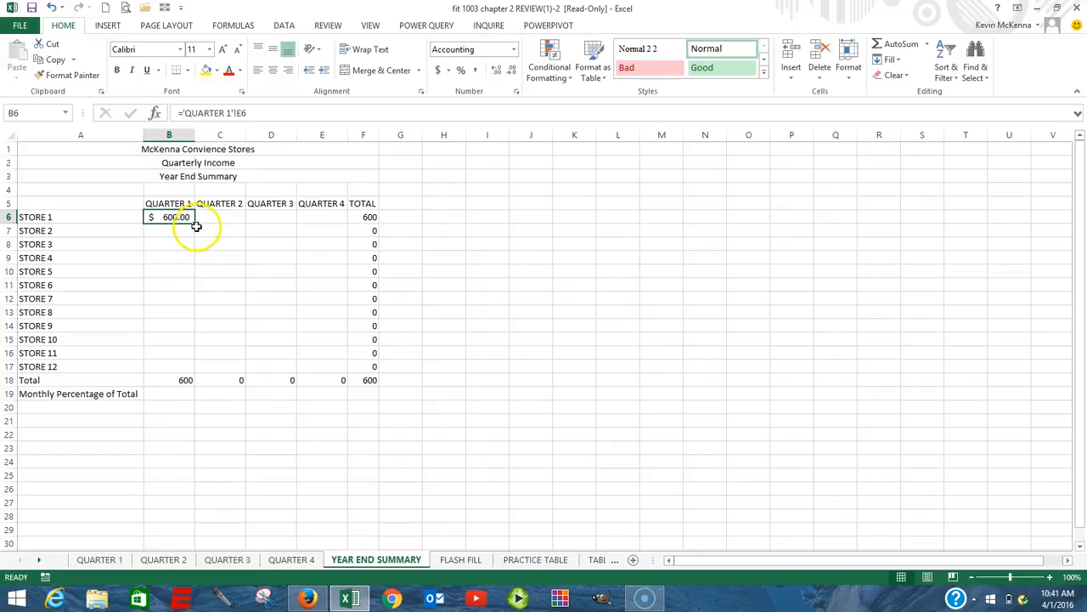
left_click_drag(196, 223, 183, 366)
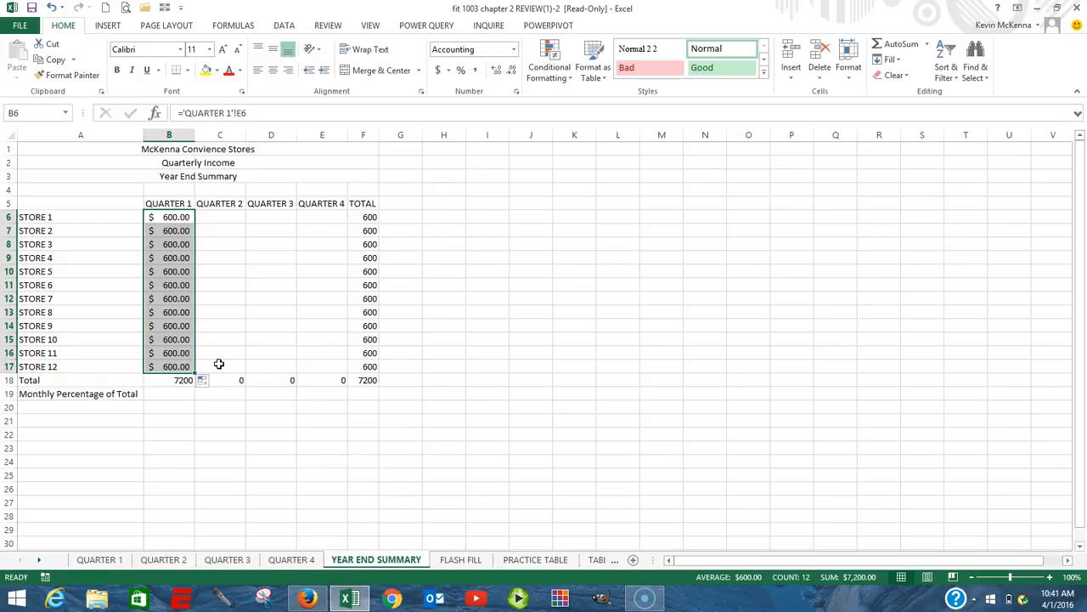
left_click(177, 366)
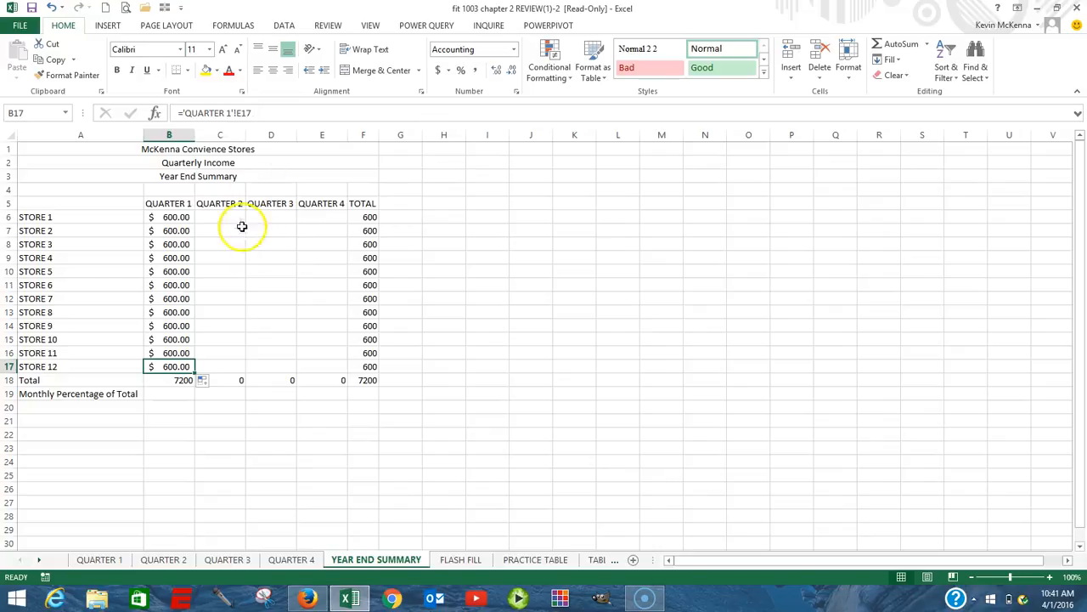
Link C6 to the Store 1 total in E6 of the QUARTER 2 sheet and fill the formula down through C17.
left_click(218, 216)
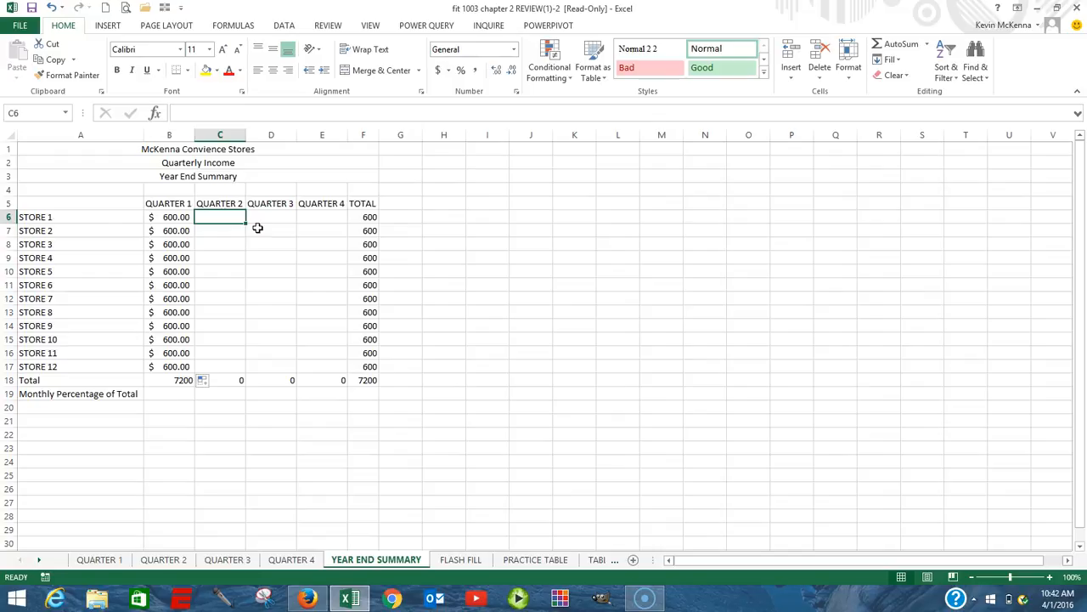
type("=")
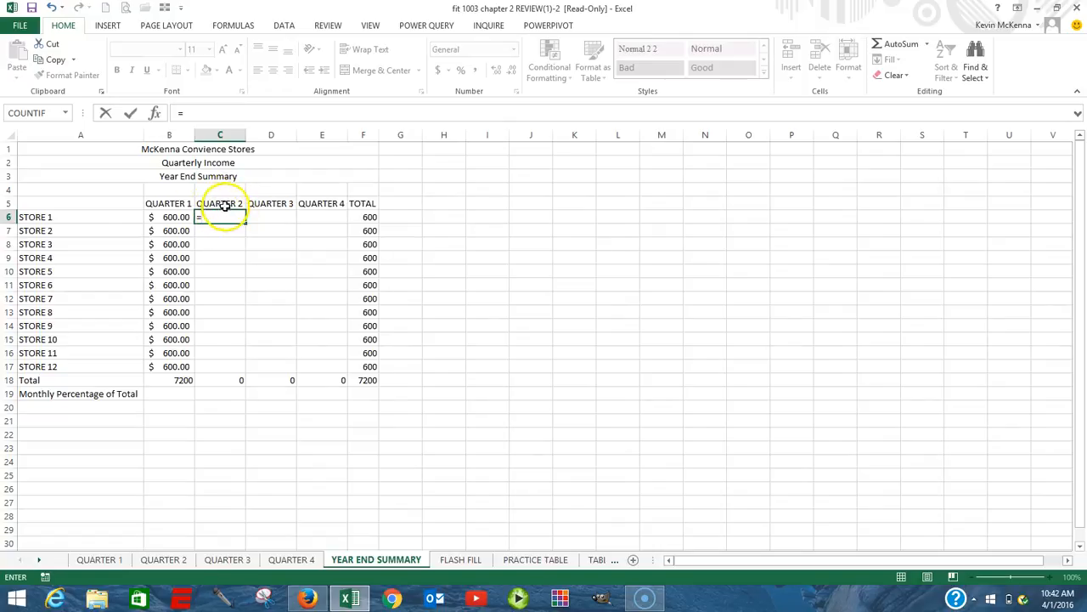
left_click(164, 560)
left_click(174, 556)
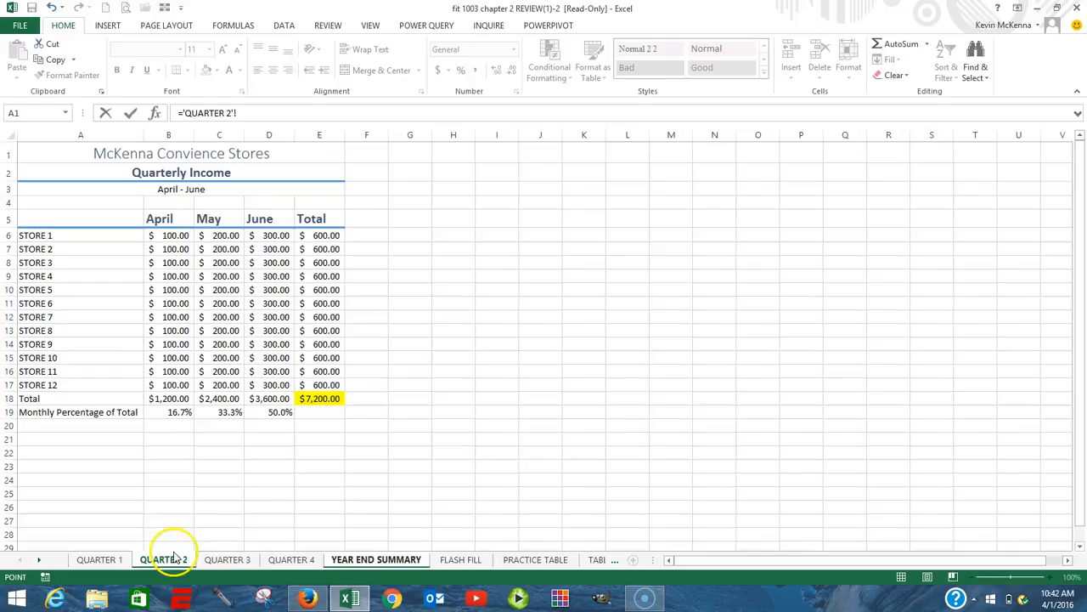
left_click(328, 234)
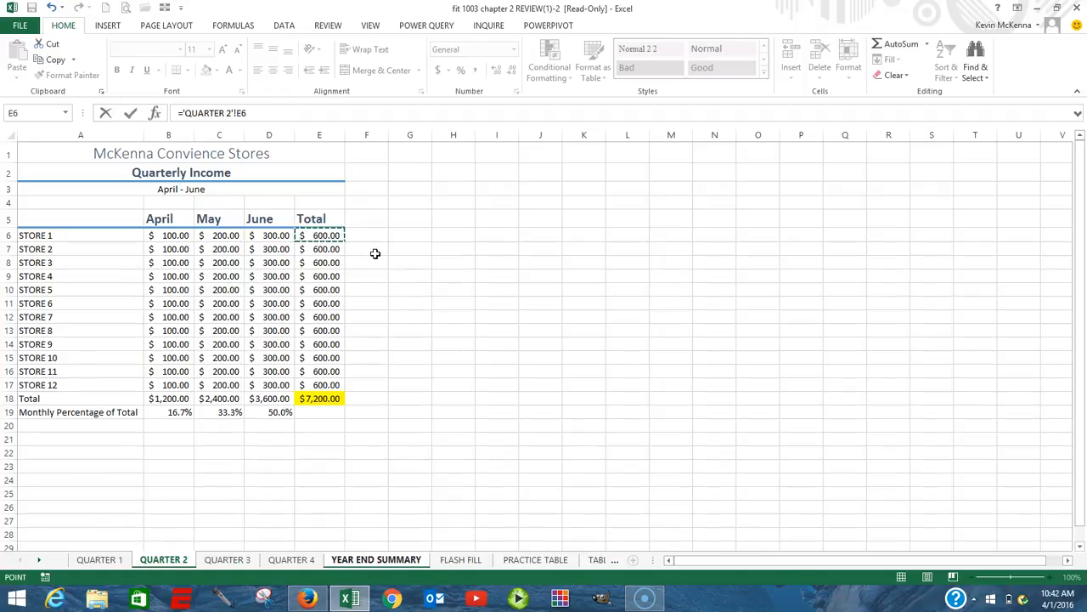
left_click(131, 113)
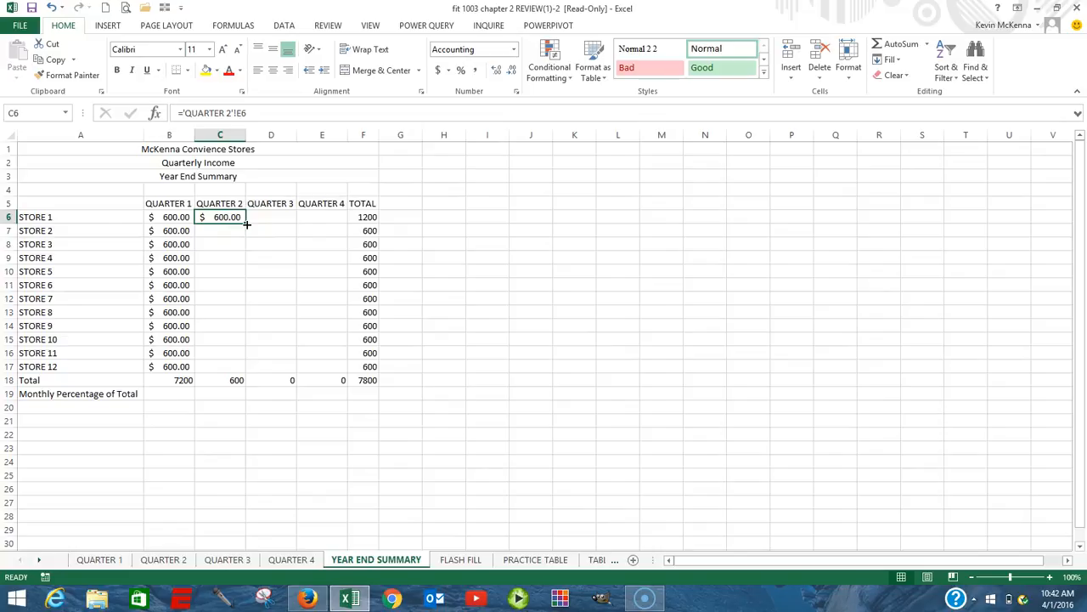
left_click_drag(247, 223, 238, 374)
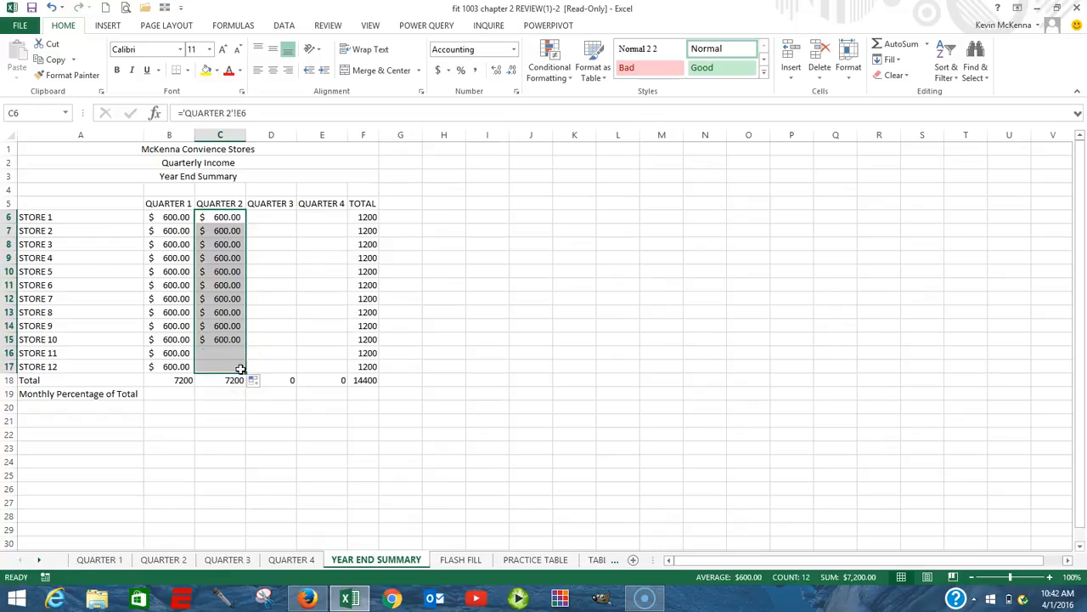
Link D6 to the Store 1 total in E6 of the QUARTER 3 sheet and fill the formula down through D17.
left_click(280, 214)
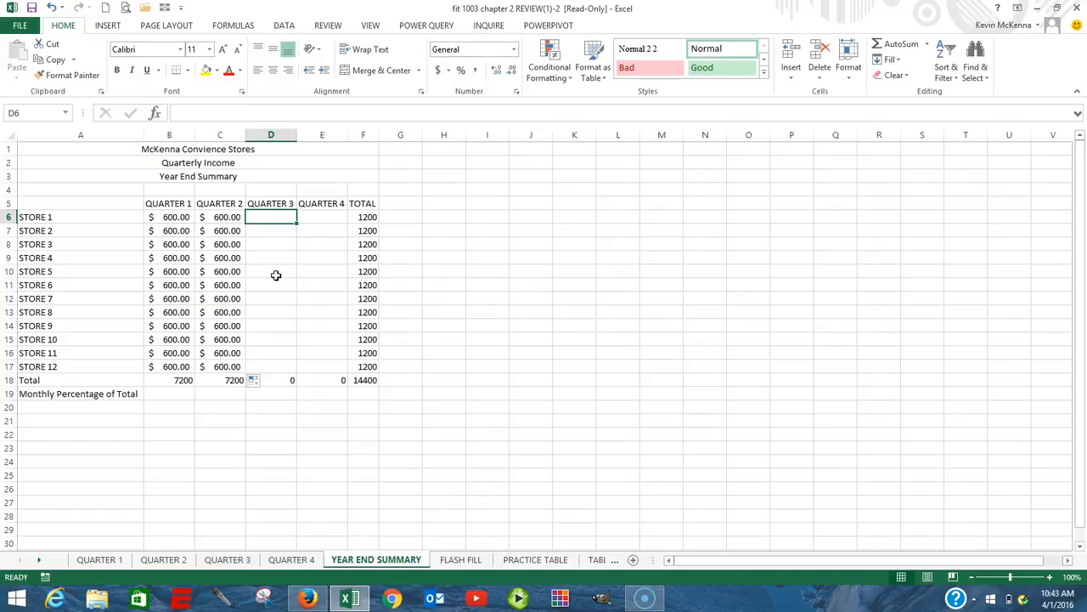
type("=")
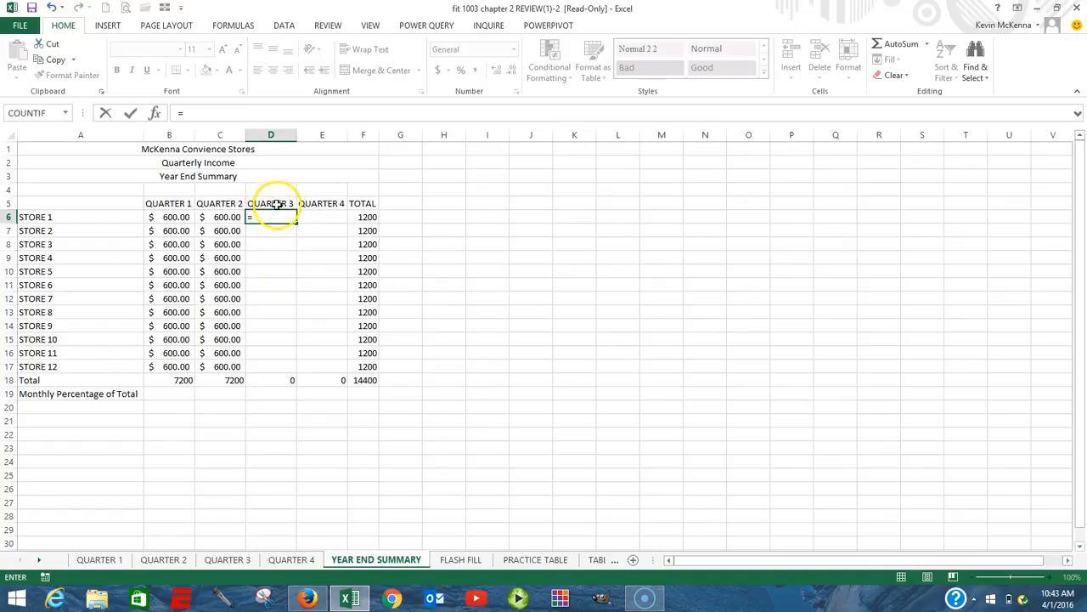
left_click(227, 561)
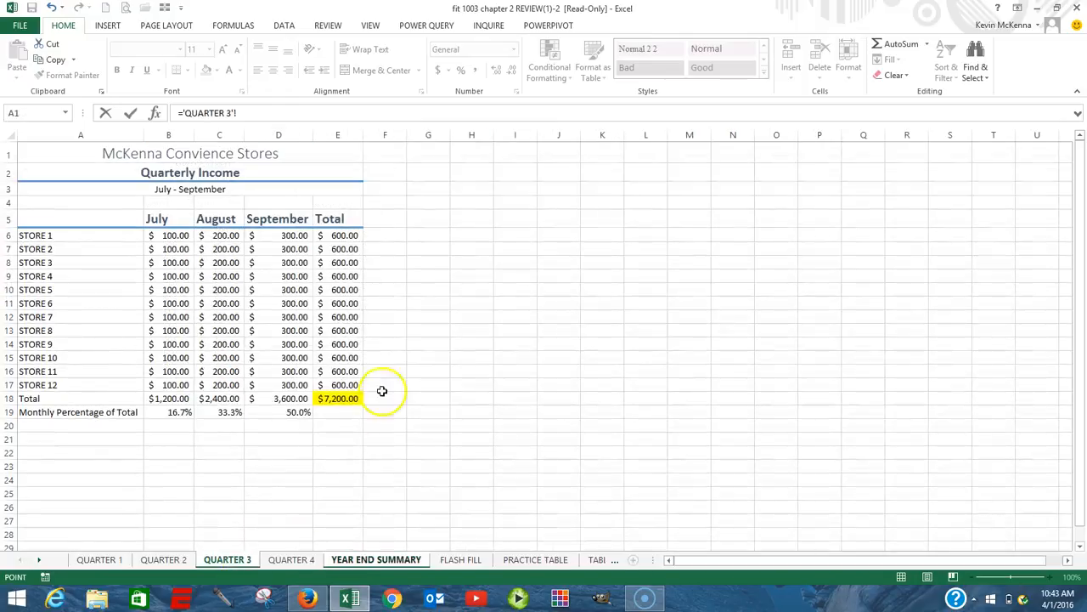
left_click(348, 236)
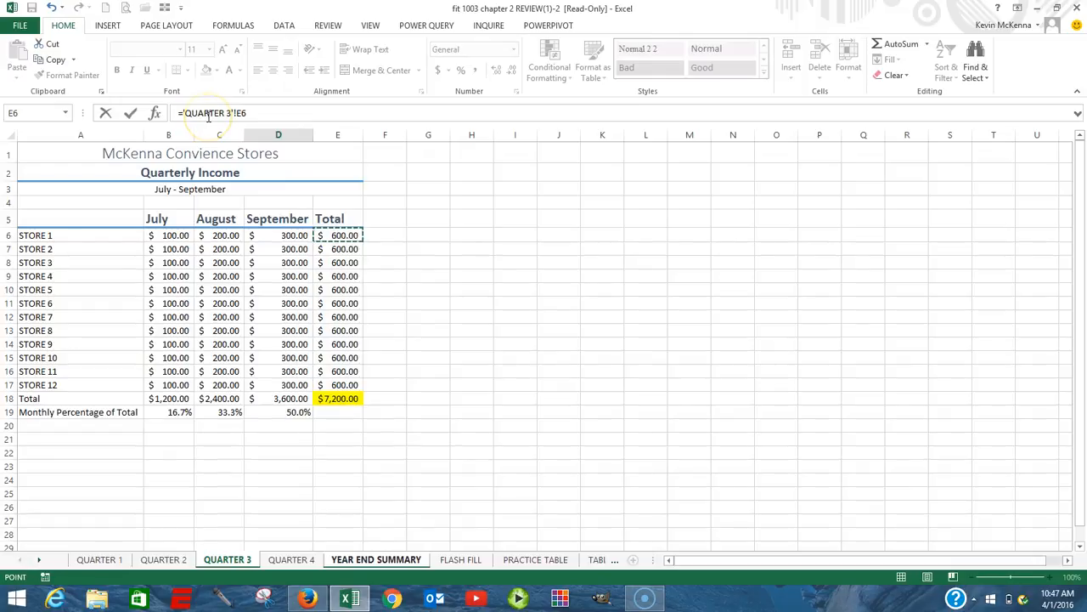
left_click(247, 113)
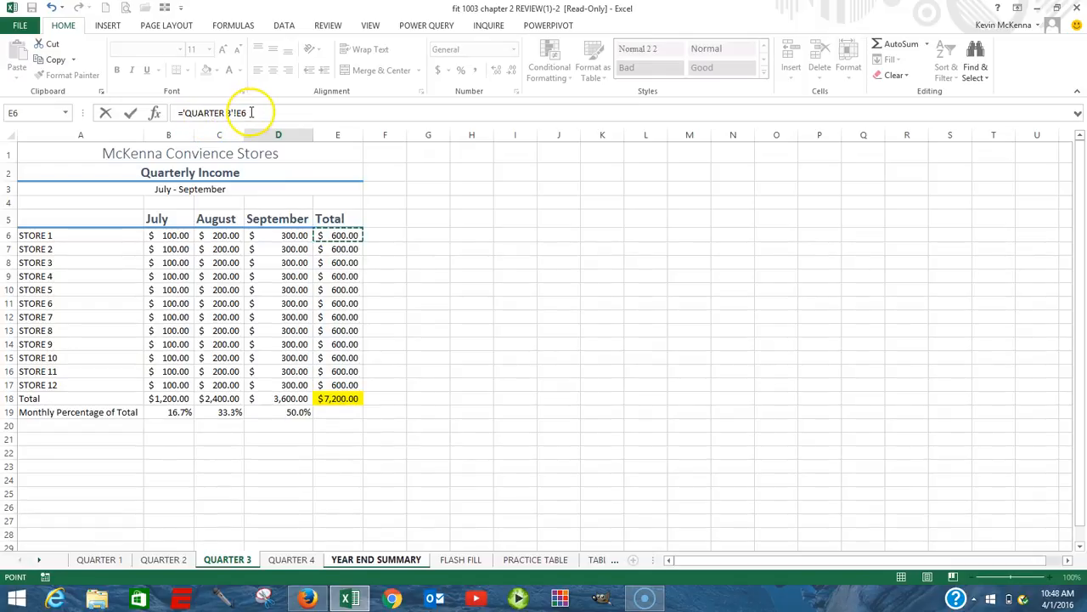
left_click(130, 114)
left_click(275, 227)
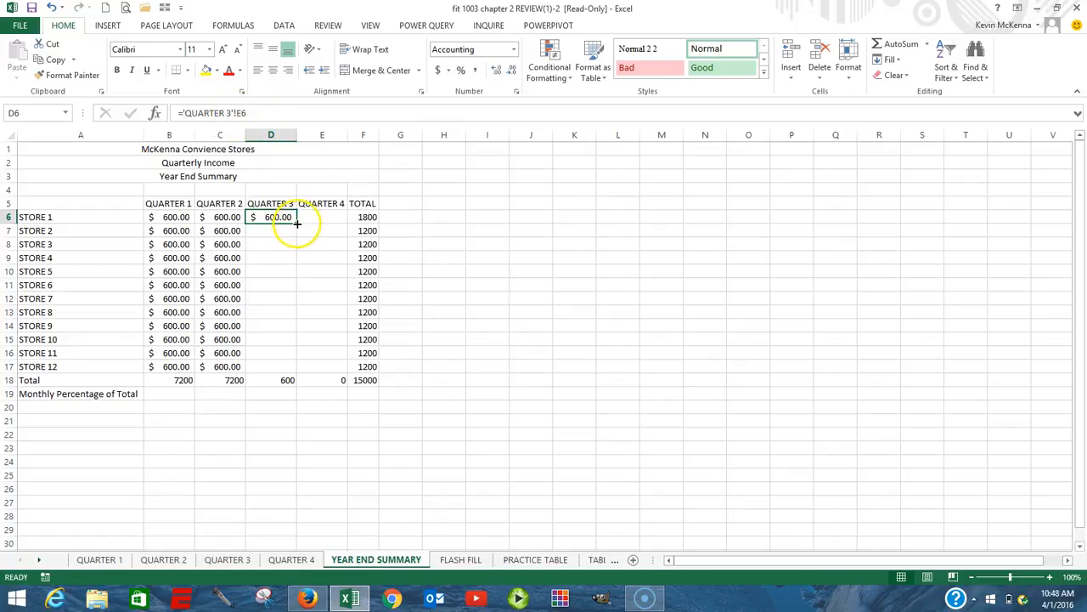
left_click_drag(297, 224, 284, 377)
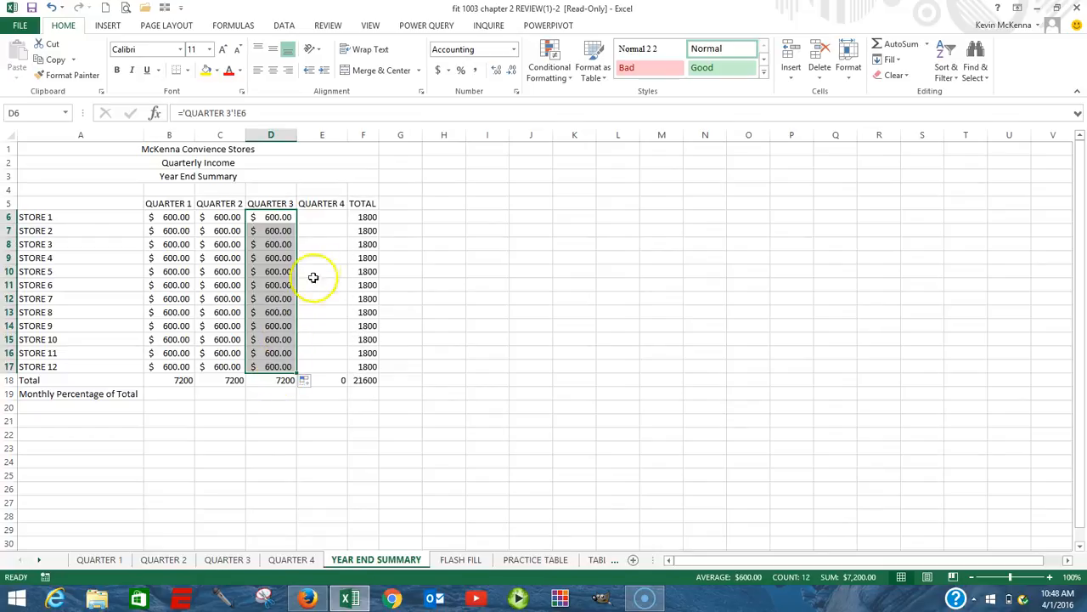
Link E6 to the Store 1 total in E6 of the QUARTER 4 sheet and fill the formula down through E17.
left_click(324, 216)
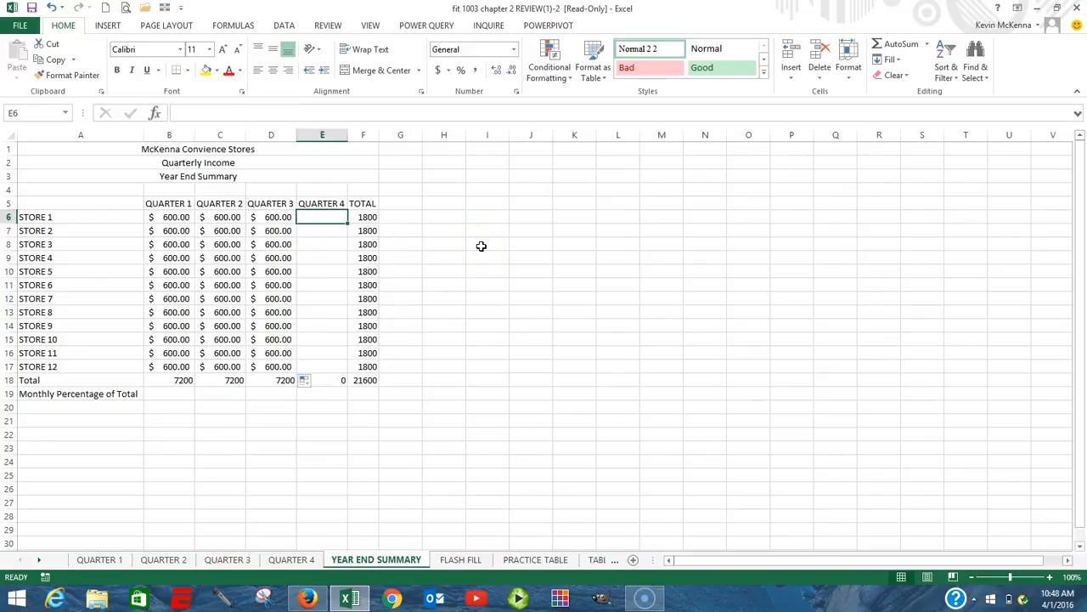
type("=")
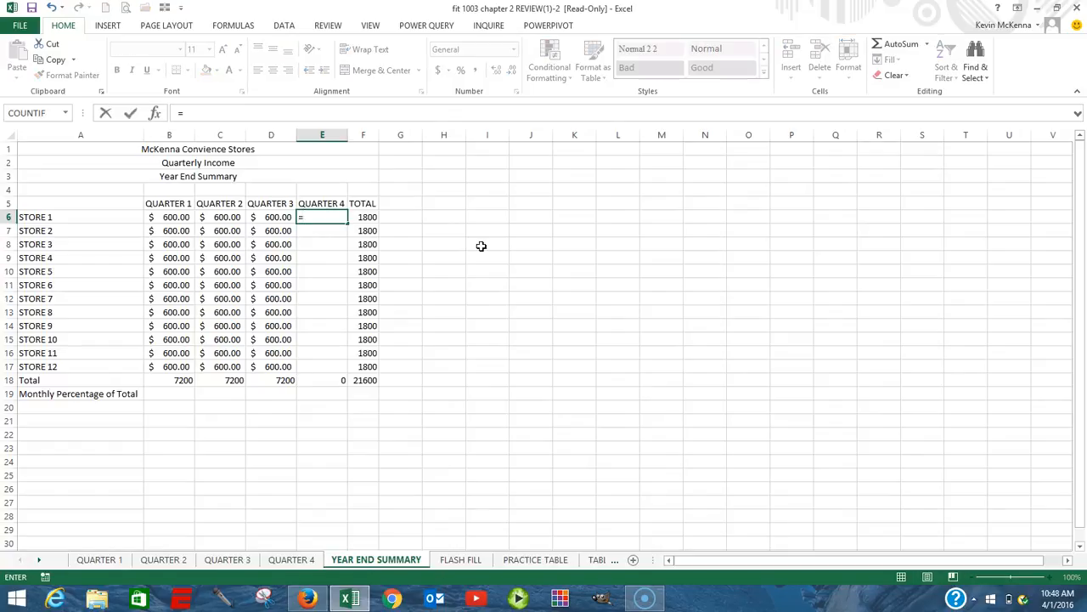
left_click(294, 561)
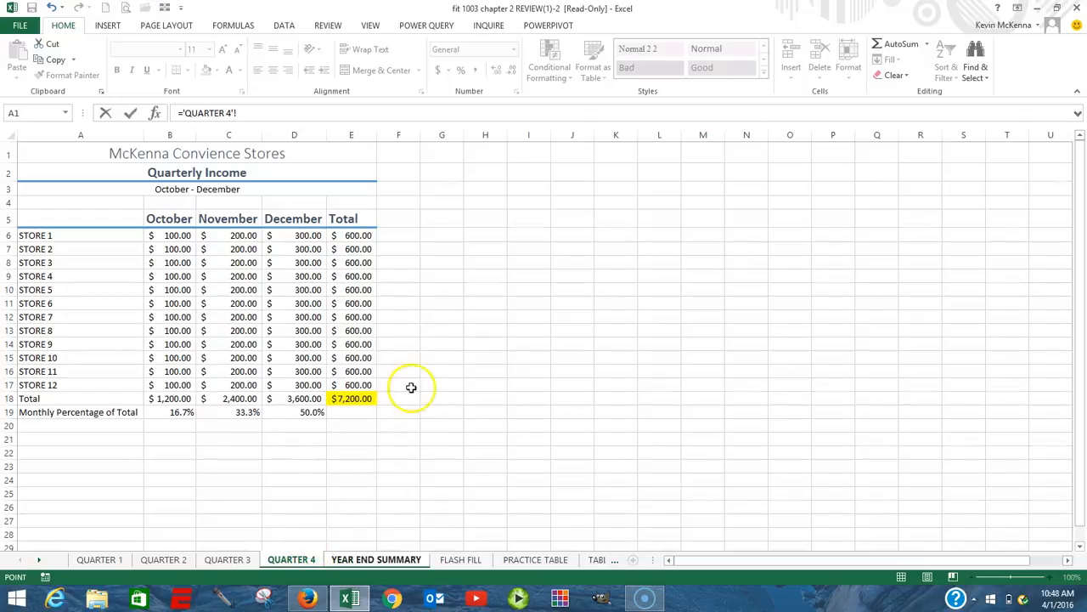
left_click(358, 237)
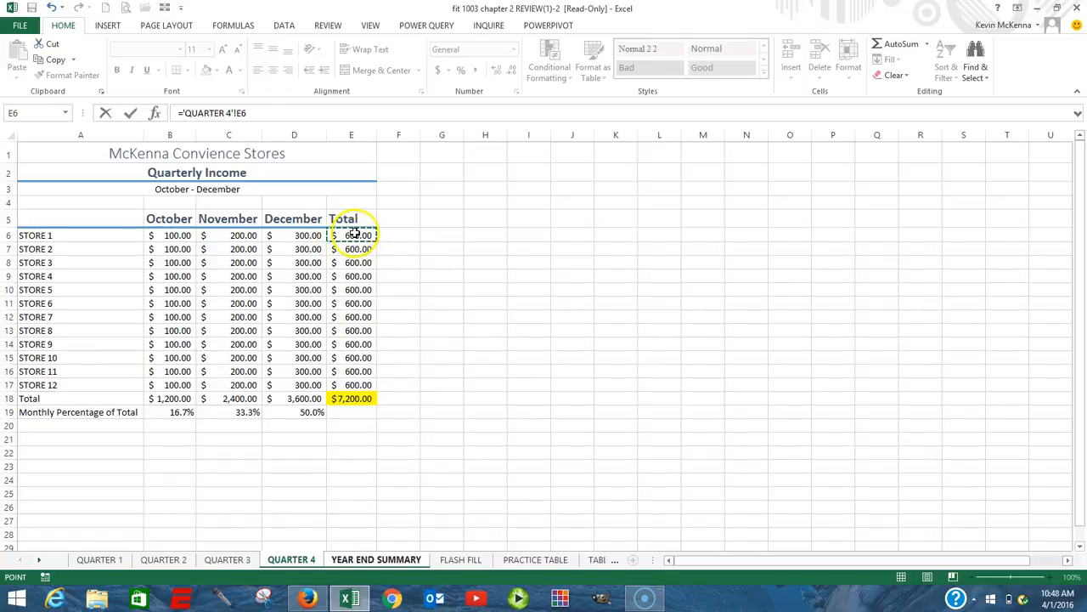
left_click(130, 114)
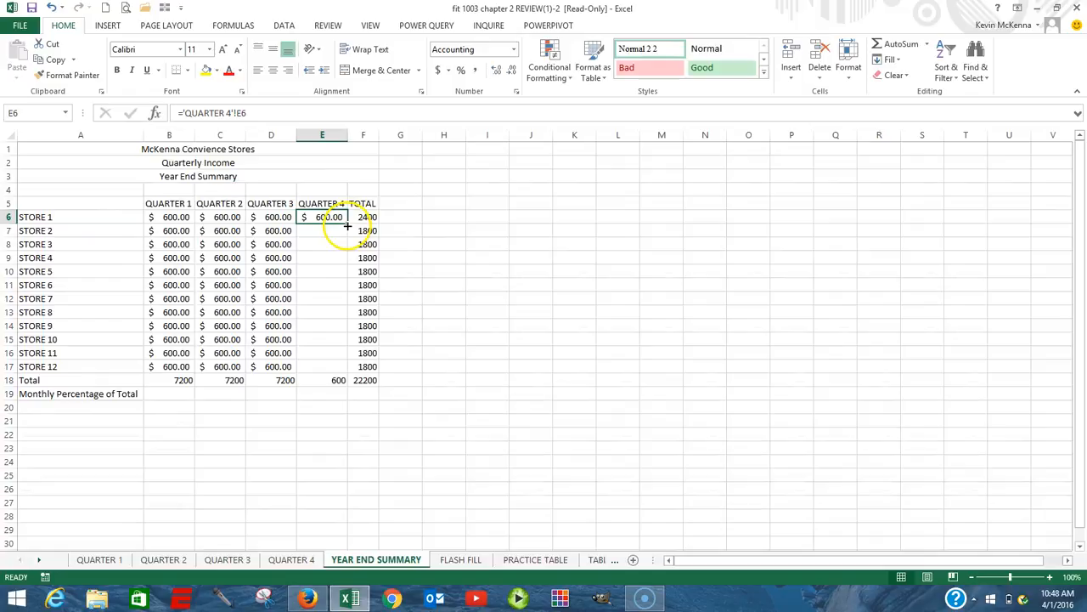
left_click_drag(347, 223, 332, 367)
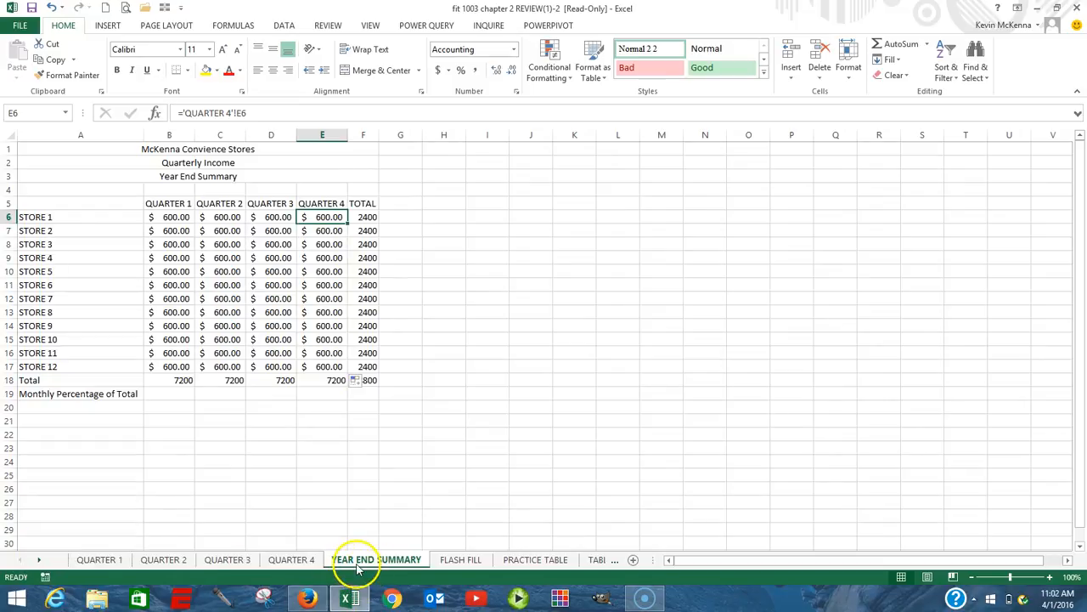
Check the sheet-reference formulas of Store 1 in D6, C6 and B6, and of Store 12's Quarter 4 cell E17.
left_click(270, 219)
left_click(227, 218)
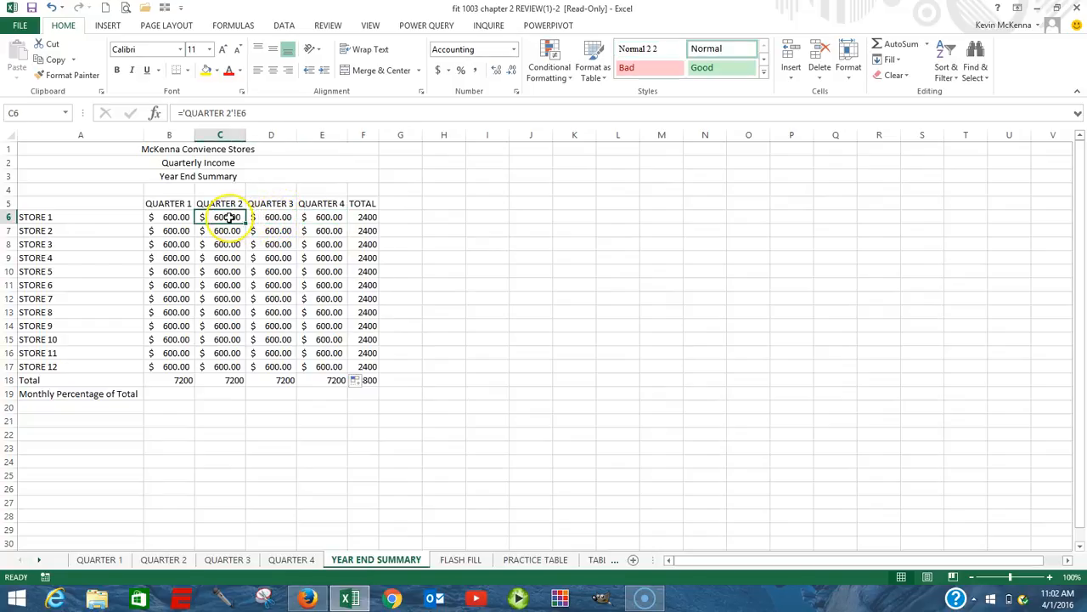
left_click(181, 218)
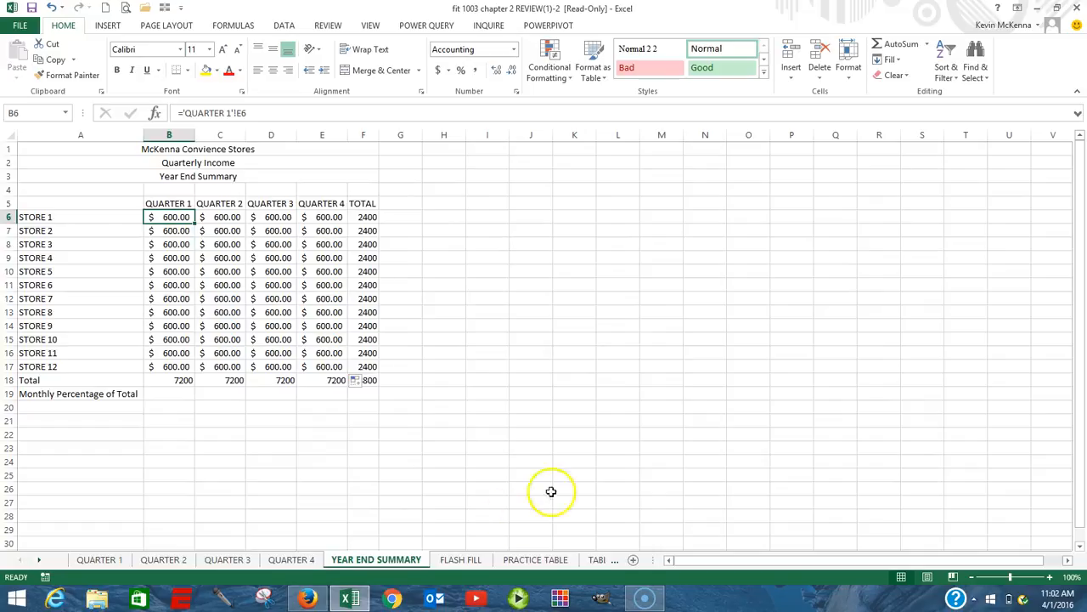
left_click(330, 366)
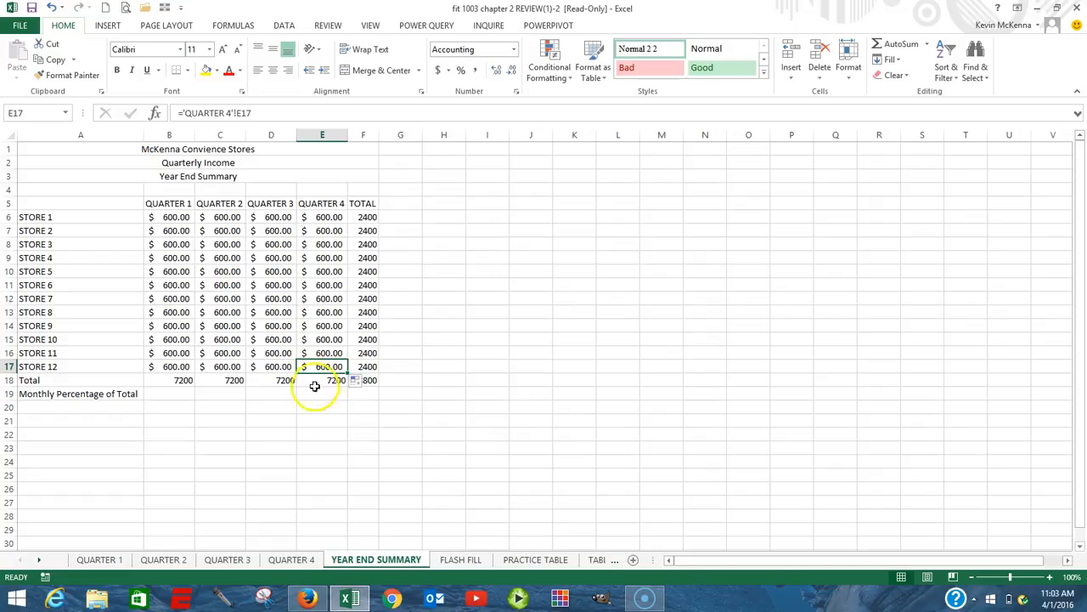
Set Store 12's December income in D17 of the QUARTER 4 sheet to 1000 and return to the YEAR END SUMMARY sheet.
left_click(297, 564)
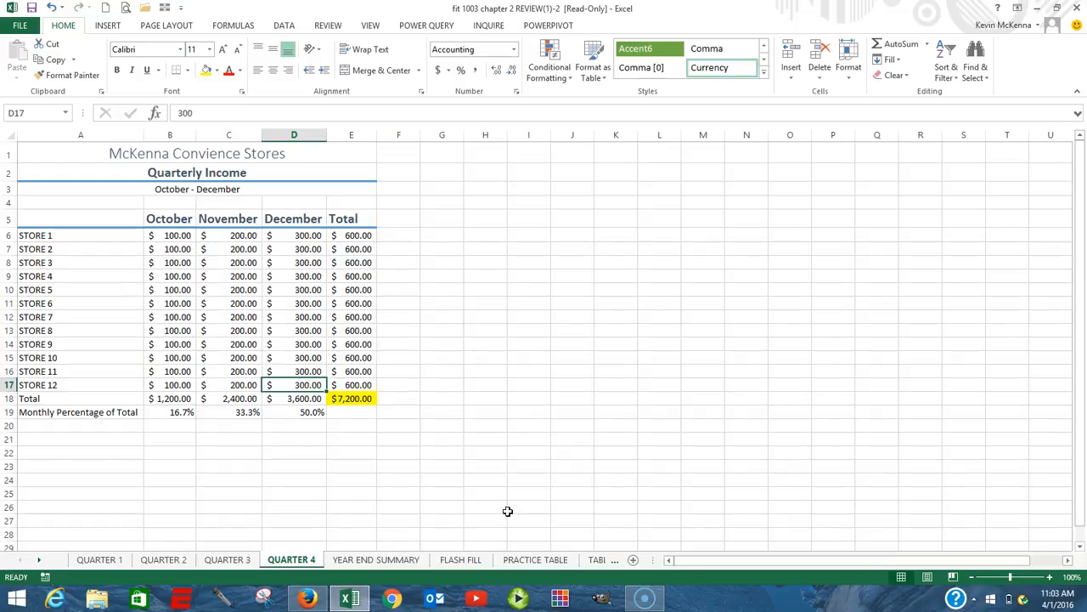
type("1000")
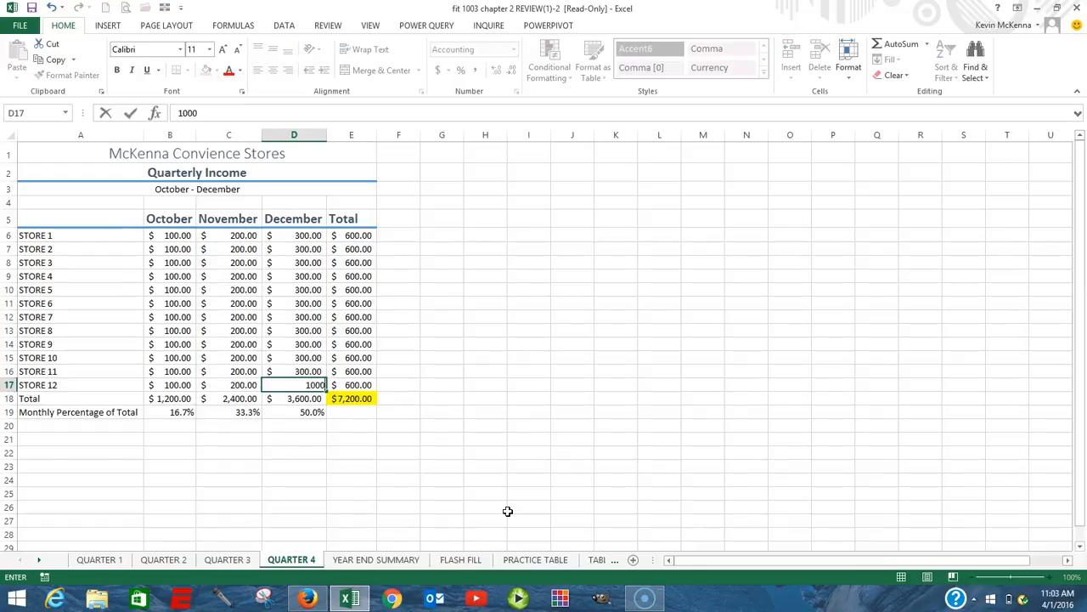
key("Return")
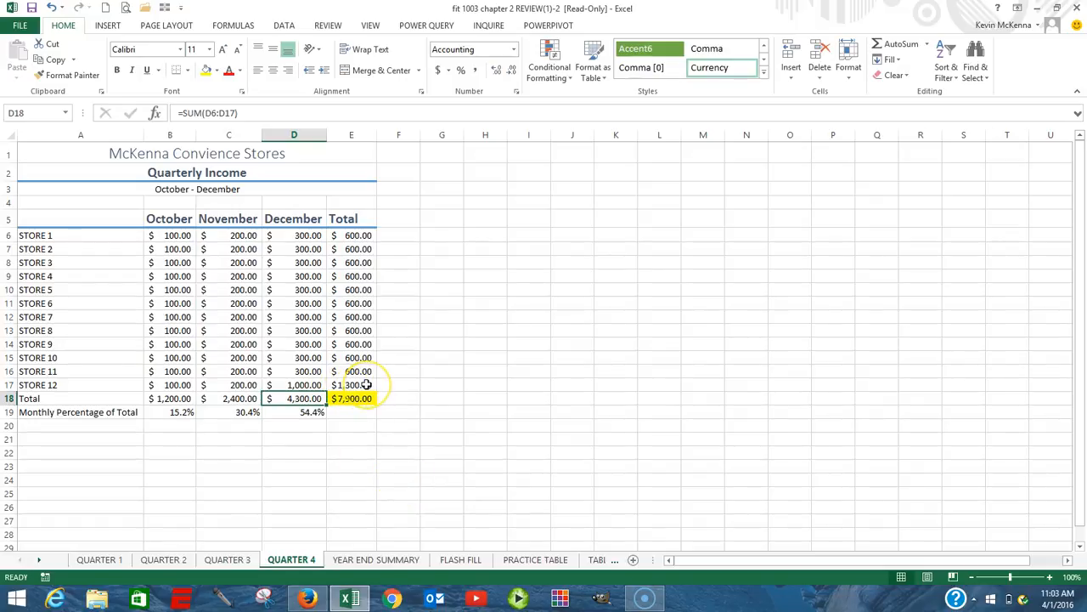
left_click(369, 561)
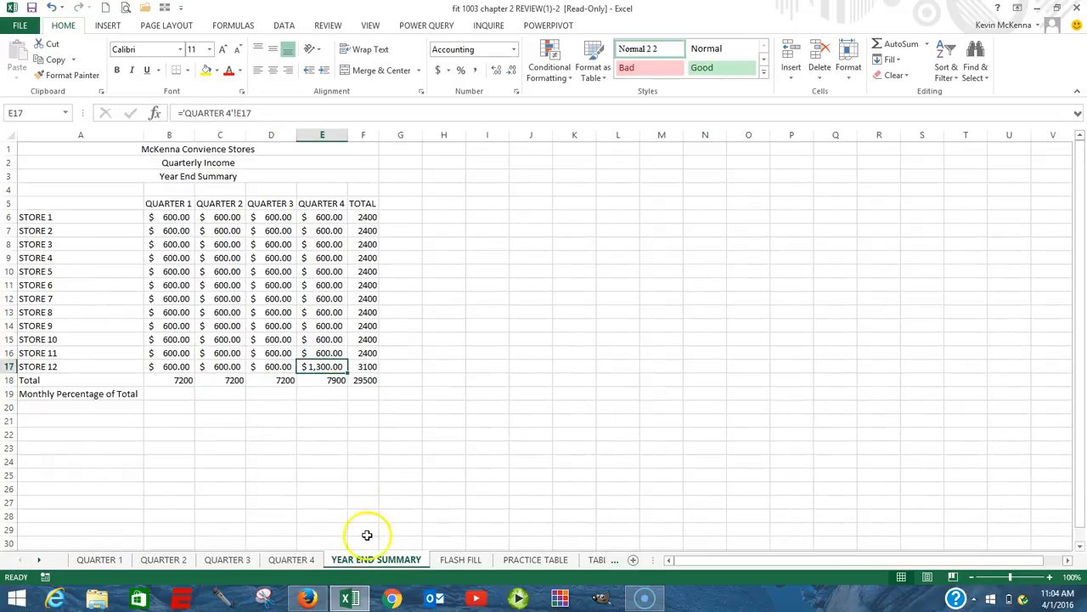